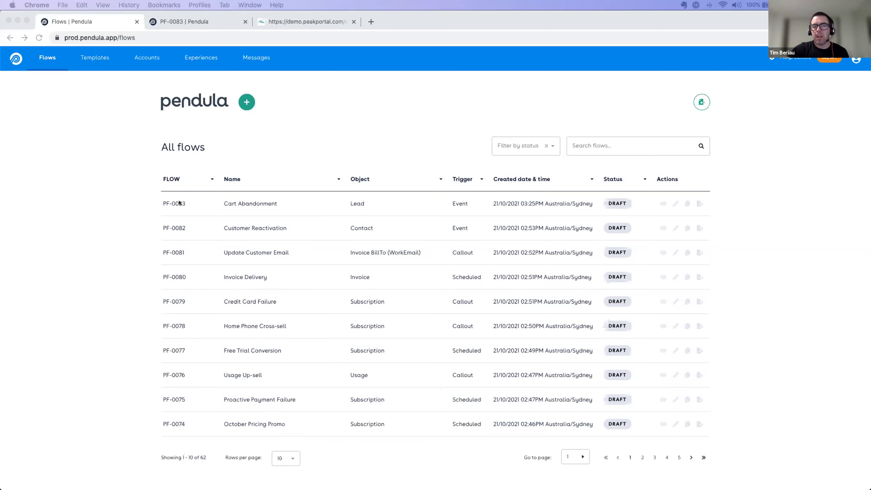
Open the Cart Abandonment flow setup, check its Abandonment Page trigger condition, and proceed to the flow builder
left_click(171, 21)
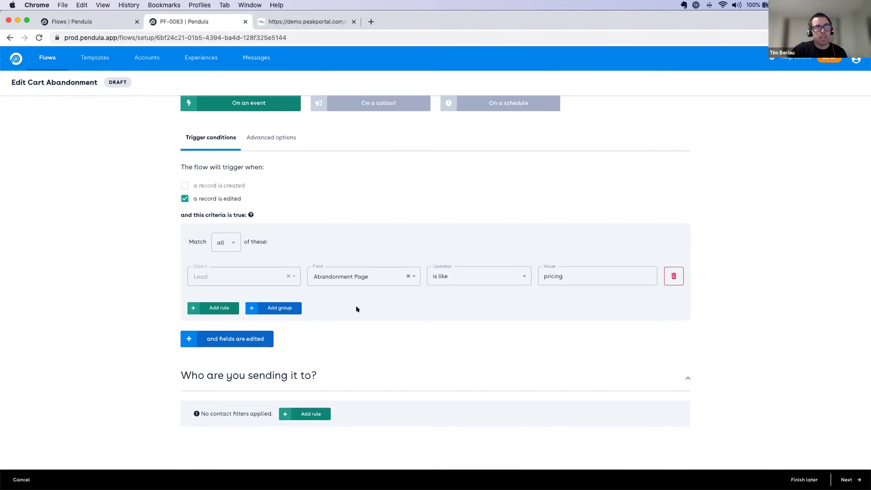
left_click(540, 279)
left_click(542, 289)
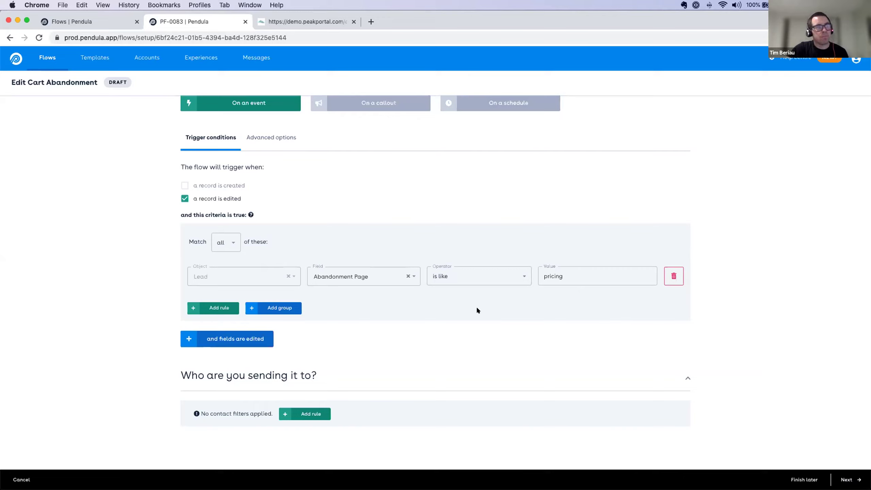
left_click(847, 479)
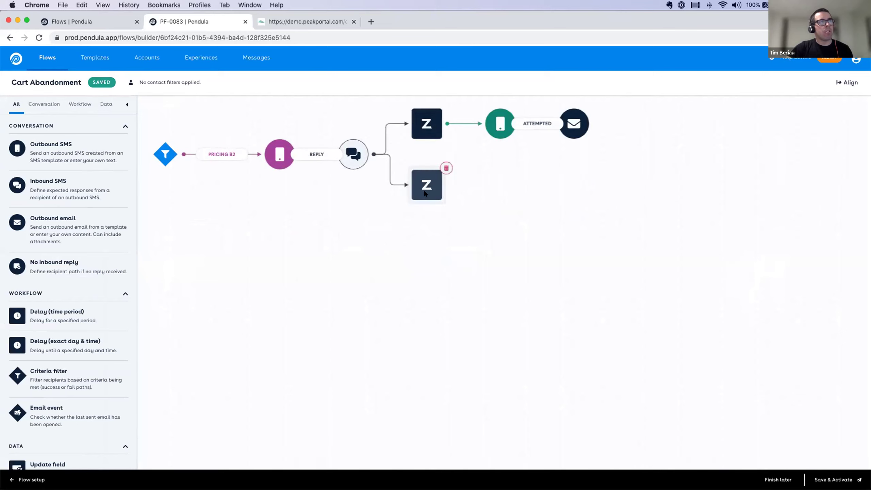
Move the lower Zuora, inbound SMS, first outbound SMS and filter nodes apart on the canvas, and auto-align the flow
left_click_drag(426, 185, 620, 328)
left_click_drag(352, 158, 433, 317)
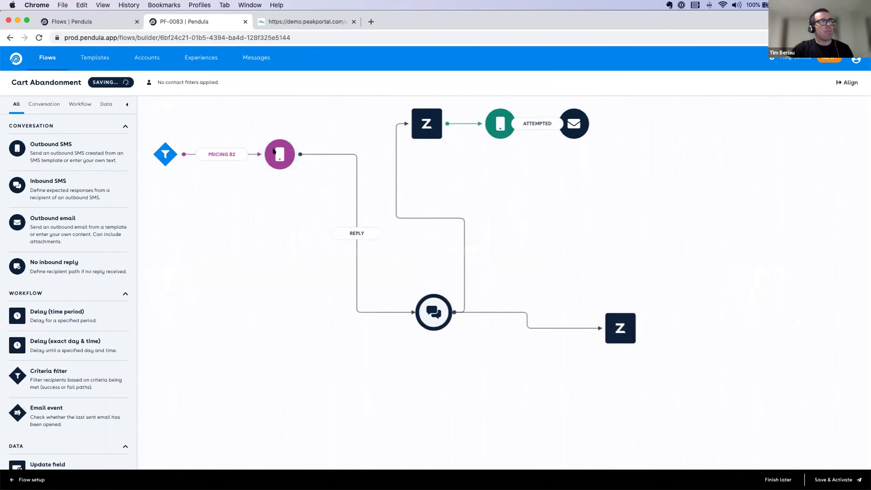
left_click_drag(279, 154, 309, 314)
left_click_drag(165, 154, 195, 154)
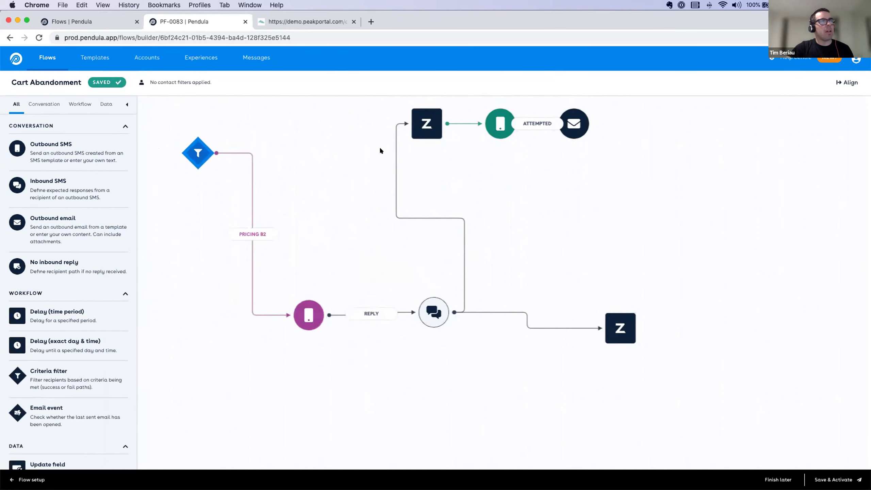
left_click(841, 82)
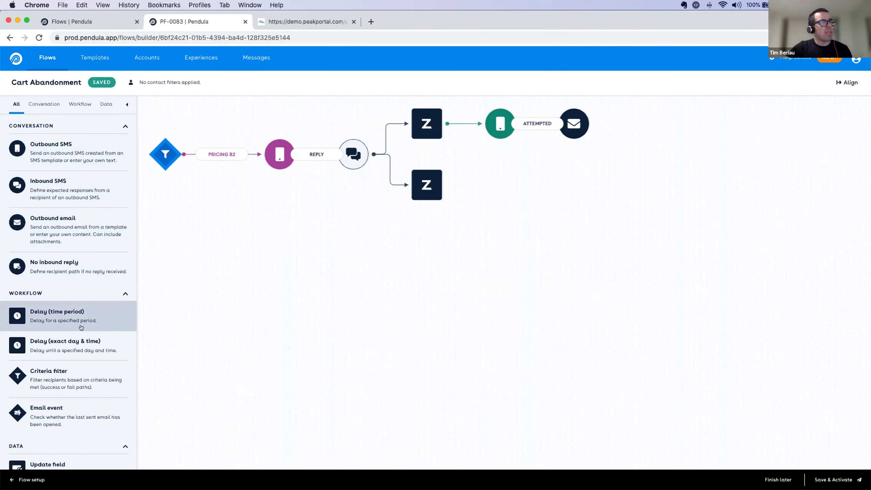
Browse the available flow components and review the criteria filter's success-path conditions, saving the filter as it is
scroll(81, 327, "down", 3)
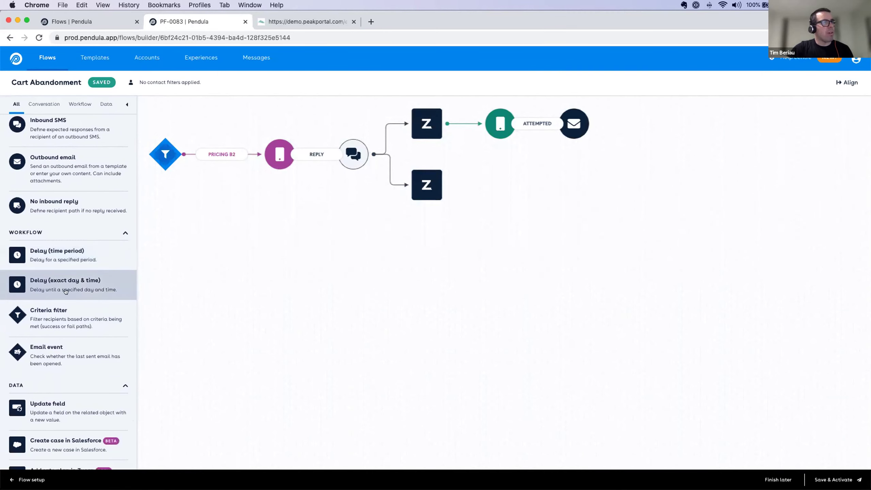
scroll(67, 328, "down", 3)
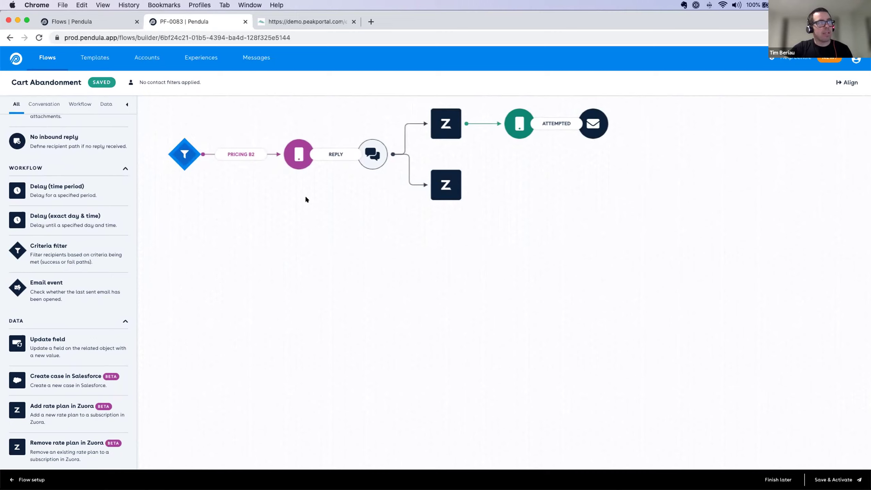
left_click(184, 155)
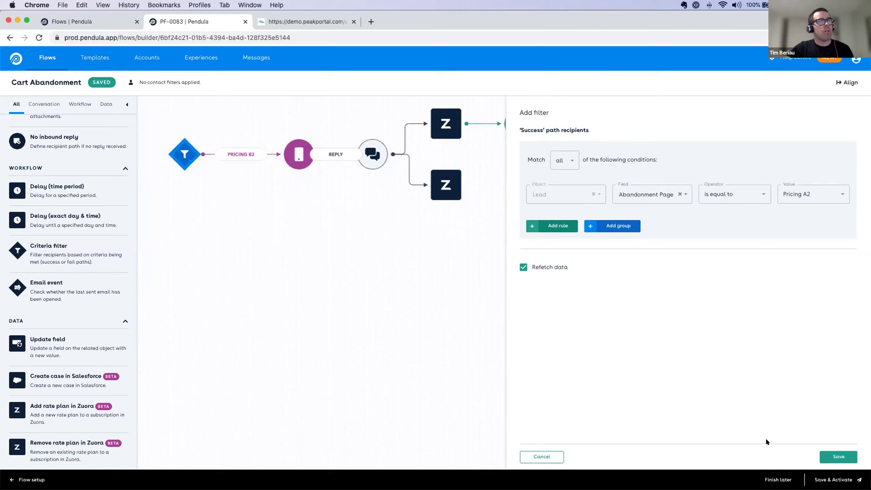
left_click(838, 456)
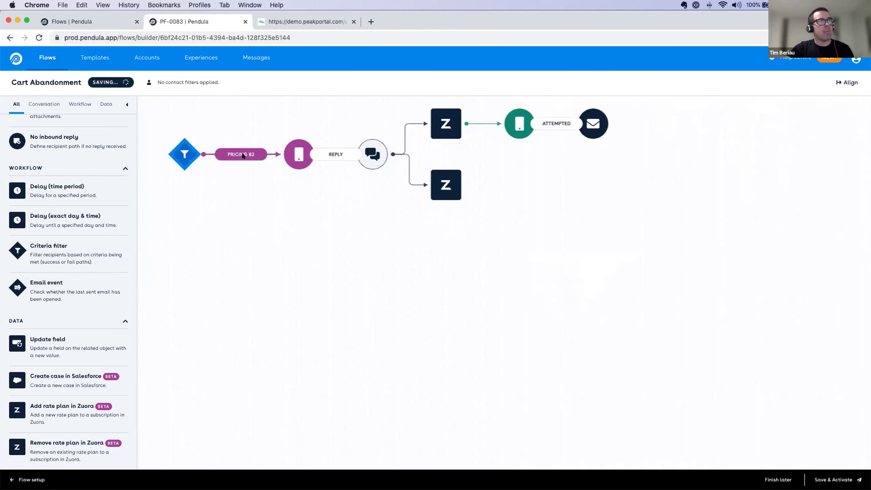
mouse_move(389, 144)
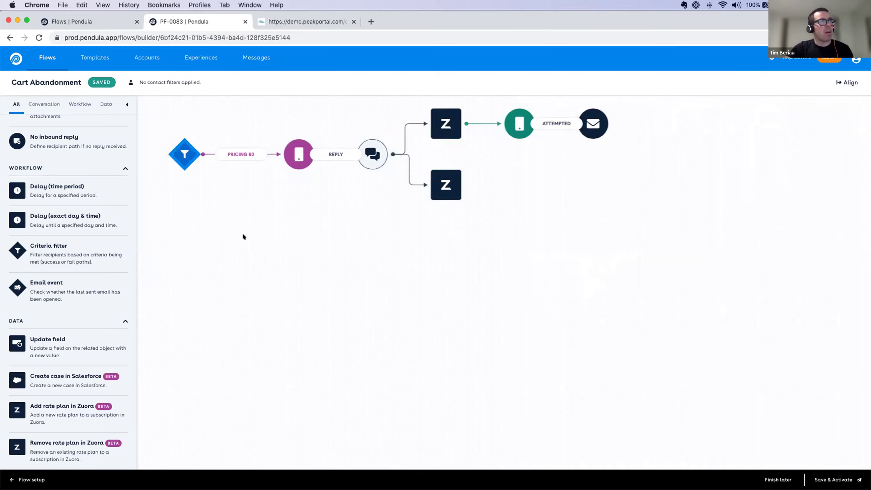
Add an outbound SMS to the filter's success path with the A2 Re-engage template, viewing the Verisk plan page before saving it
scroll(59, 250, "up", 5)
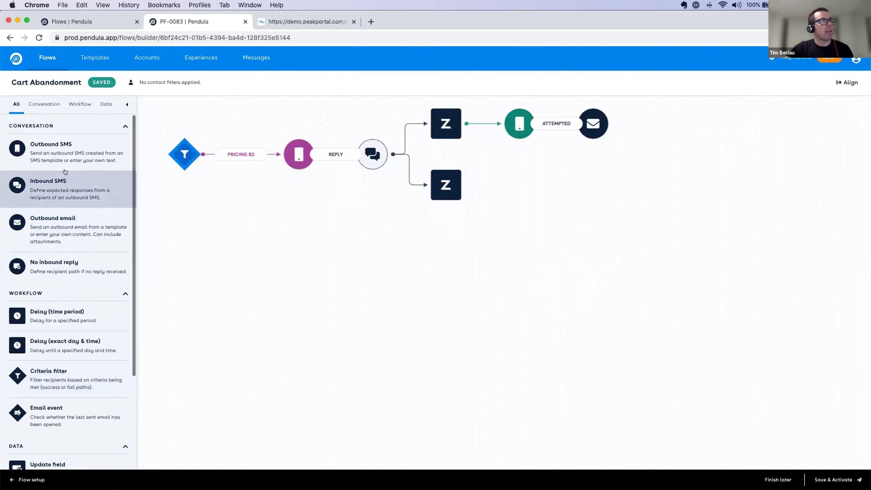
left_click_drag(64, 153, 206, 175)
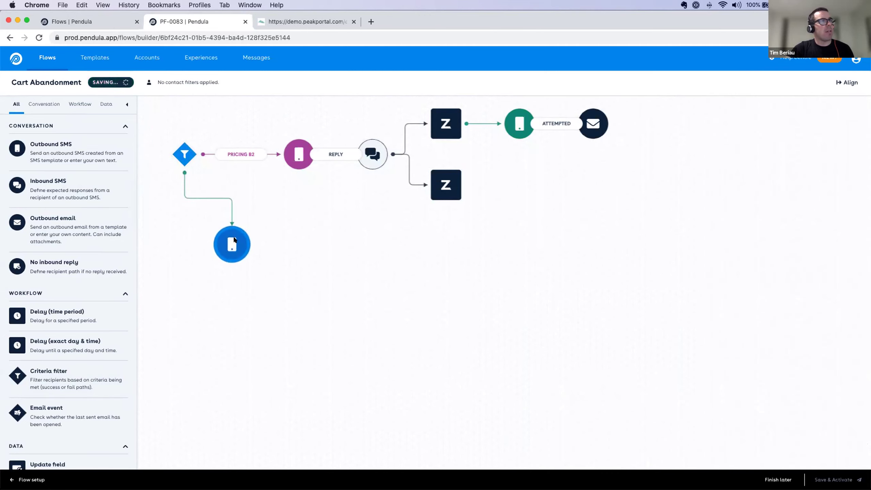
left_click(743, 135)
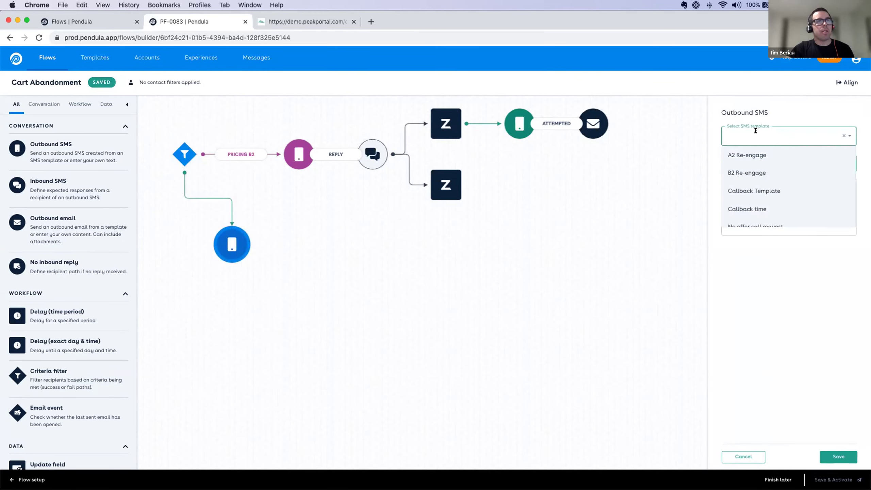
left_click(752, 154)
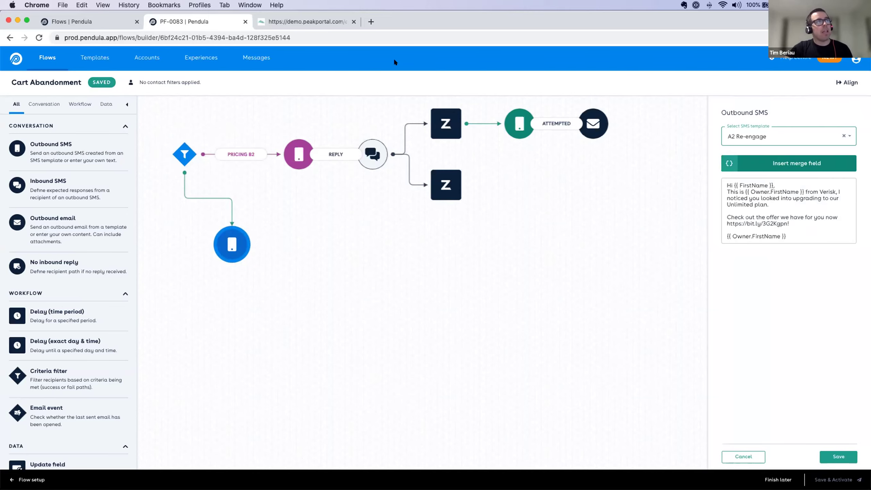
left_click(294, 21)
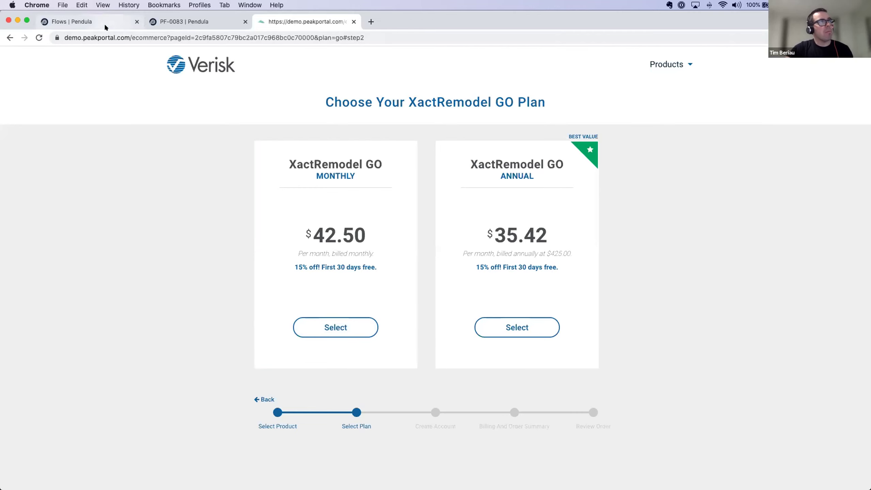
left_click(177, 20)
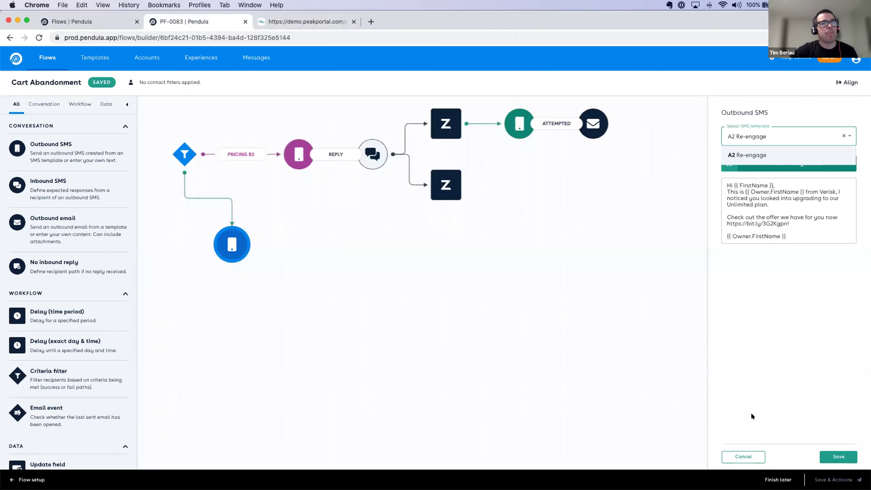
left_click(829, 461)
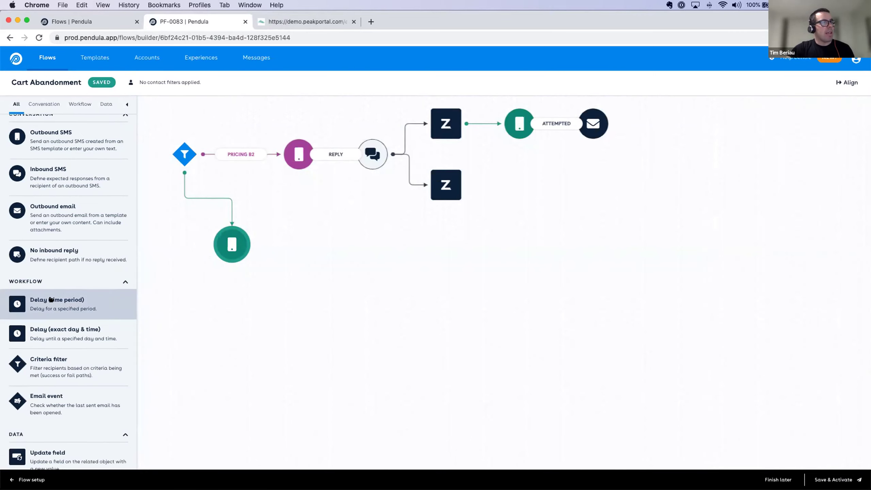
Add a time period delay of 1 day after the A2 Re-engage SMS and save it
scroll(43, 273, "down", 2)
left_click_drag(43, 273, 322, 242)
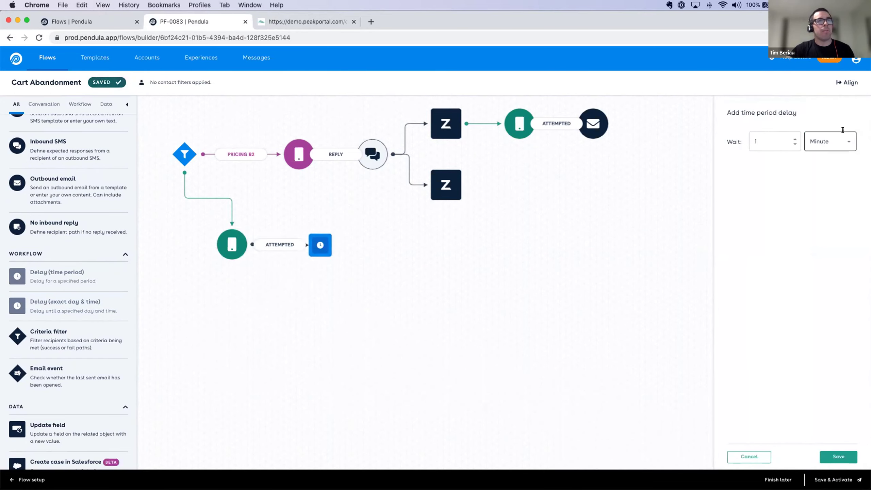
left_click(830, 144)
left_click(817, 193)
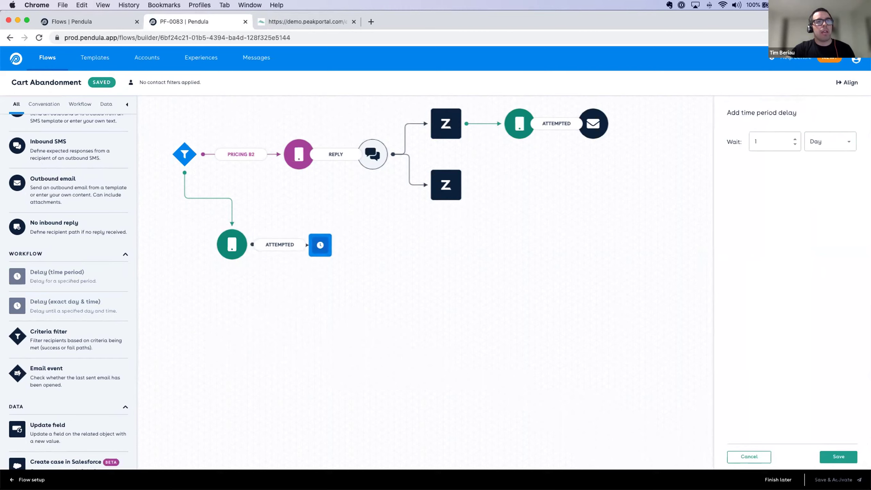
left_click(834, 458)
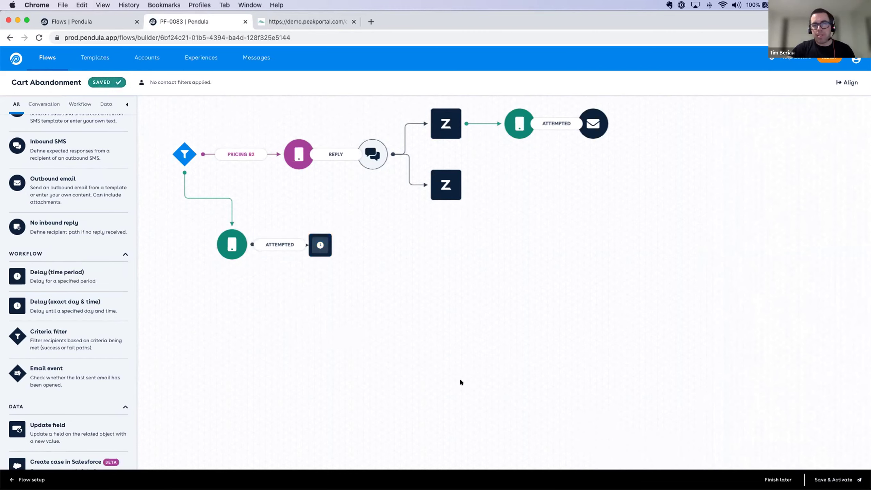
Add an outbound SMS after the delay using the No offer call request template and save it
scroll(84, 227, "up", 2)
left_click_drag(70, 144, 393, 245)
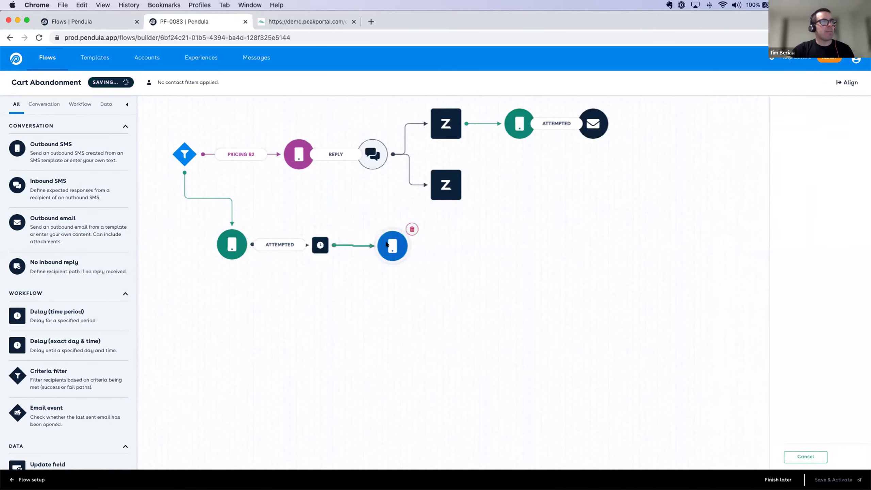
left_click(806, 136)
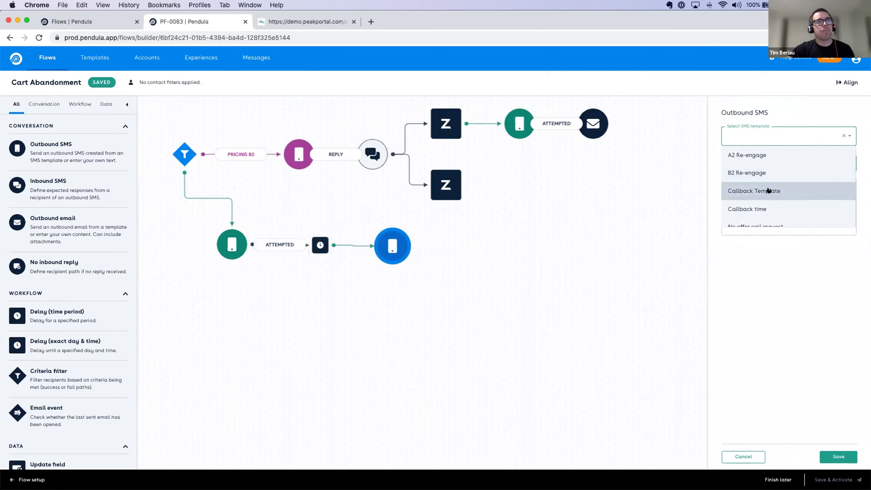
left_click(768, 191)
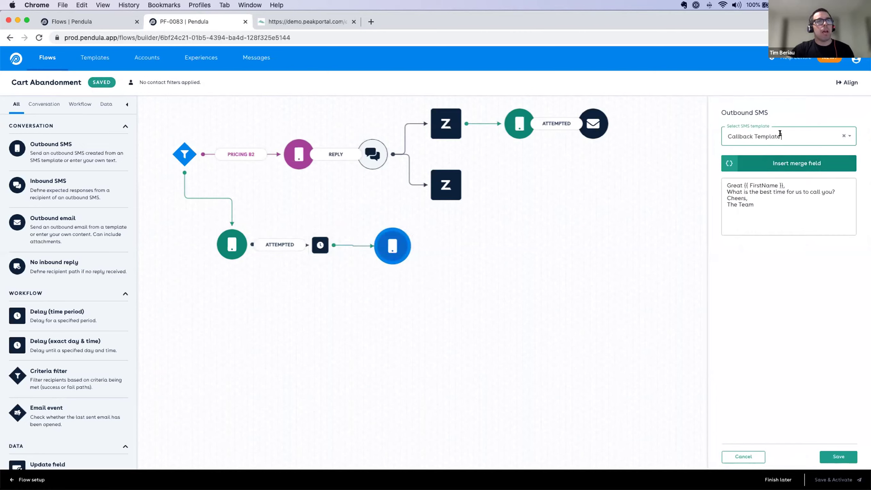
scroll(770, 200, "down", 2)
left_click(769, 202)
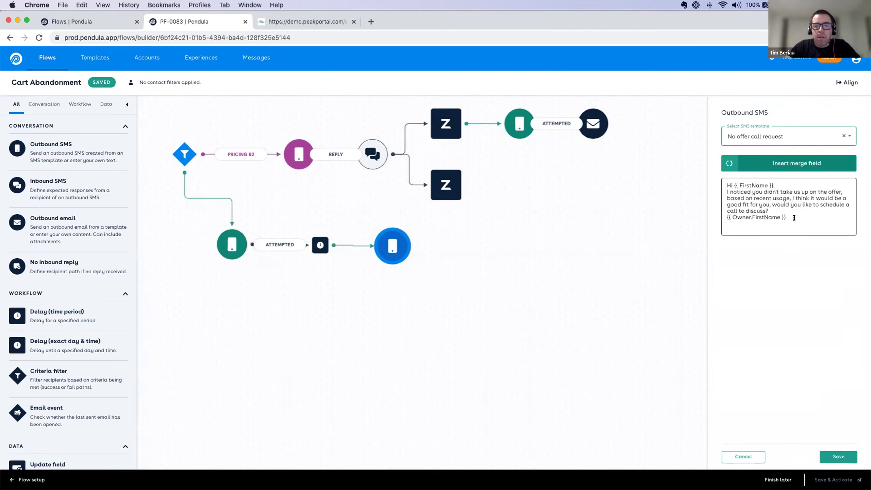
left_click(836, 458)
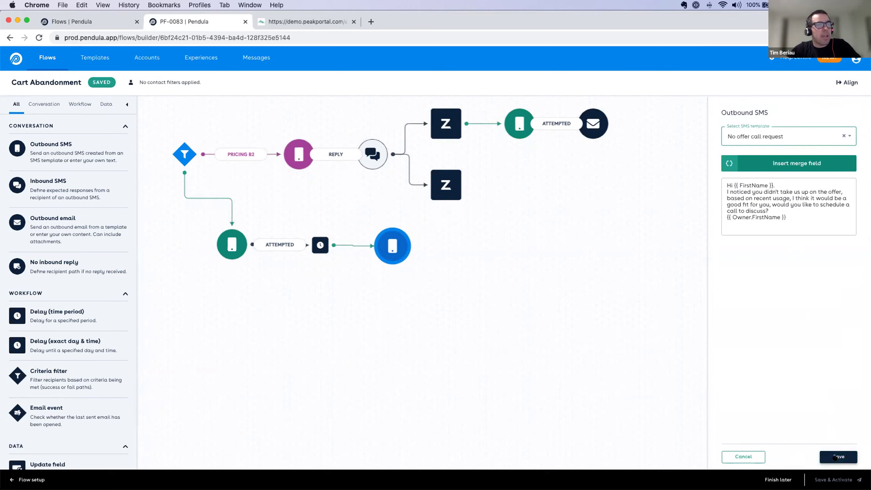
Add an inbound SMS after the call request message with specific reply keywords Yes, Yep, Pretty Please and I Love Verisk, and save it
left_click_drag(66, 204, 462, 222)
left_click_drag(415, 245, 468, 228)
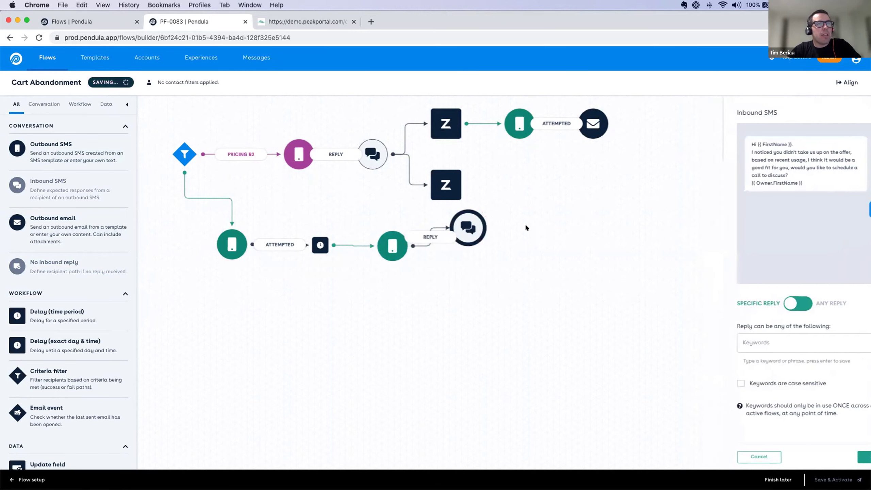
left_click(735, 340)
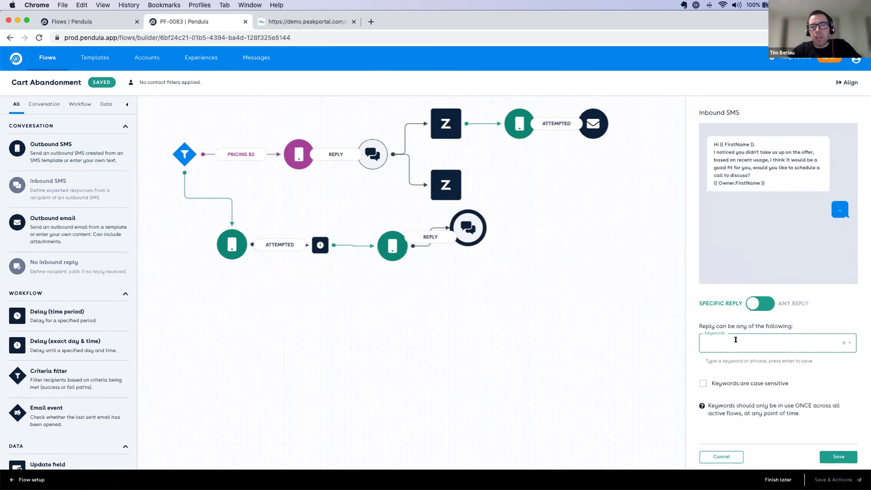
type("Y")
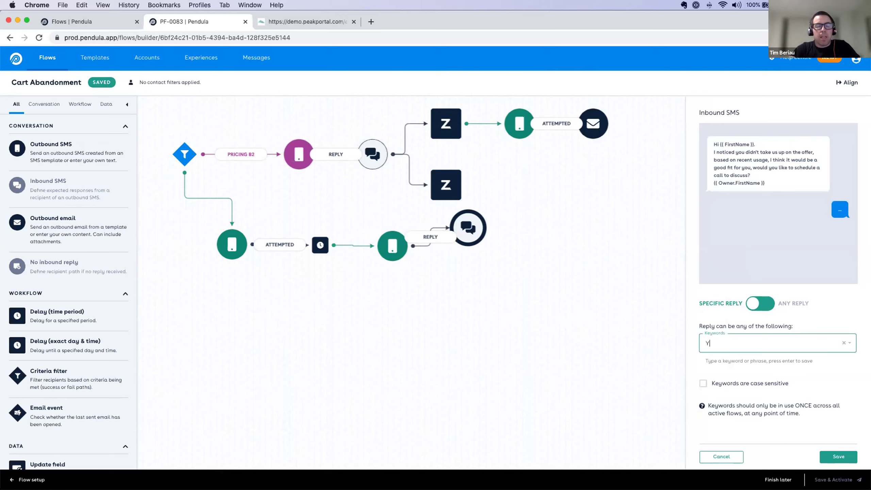
type("es")
key("Return")
type("Yep")
key("Return")
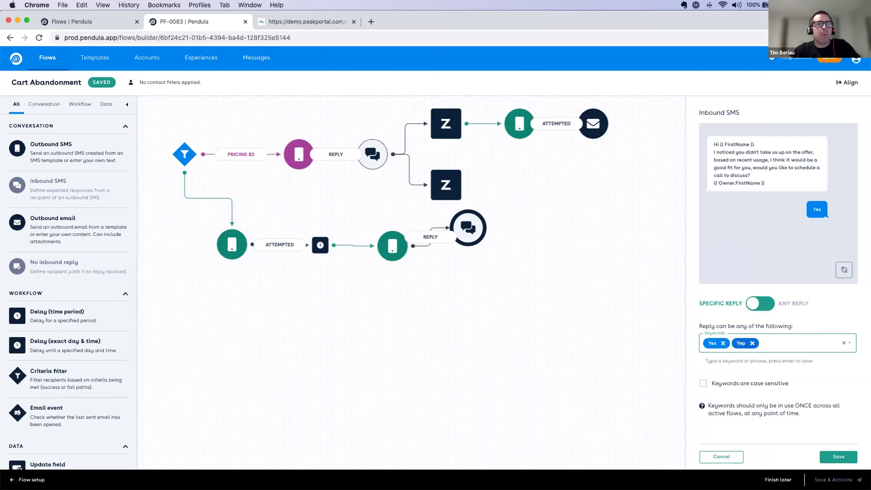
type("Pretty P")
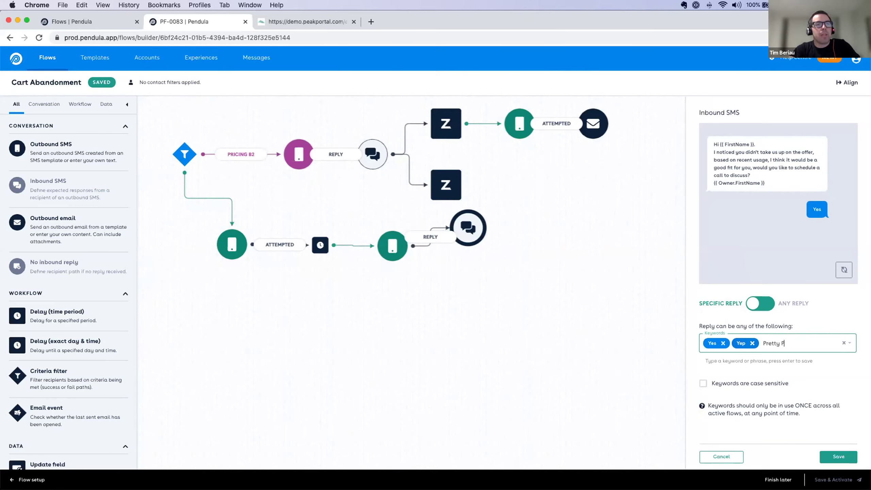
type("lease")
key("Return")
type("I Love Verisk")
key("Return")
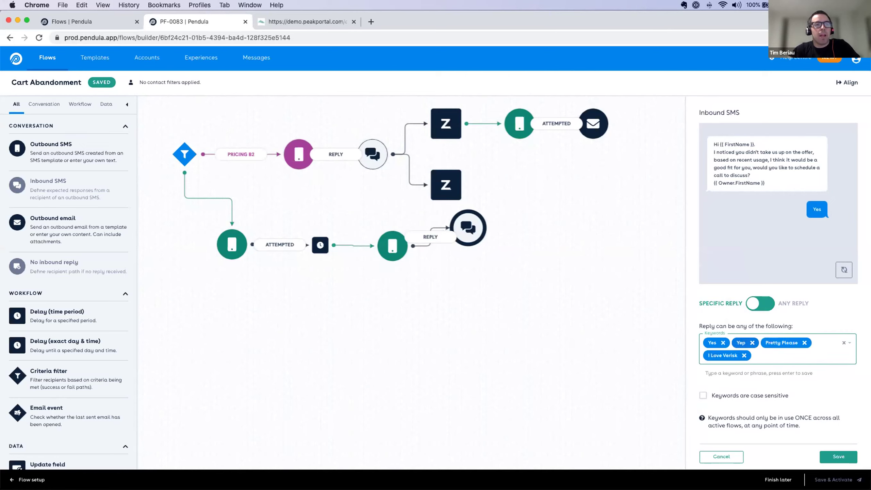
left_click(838, 456)
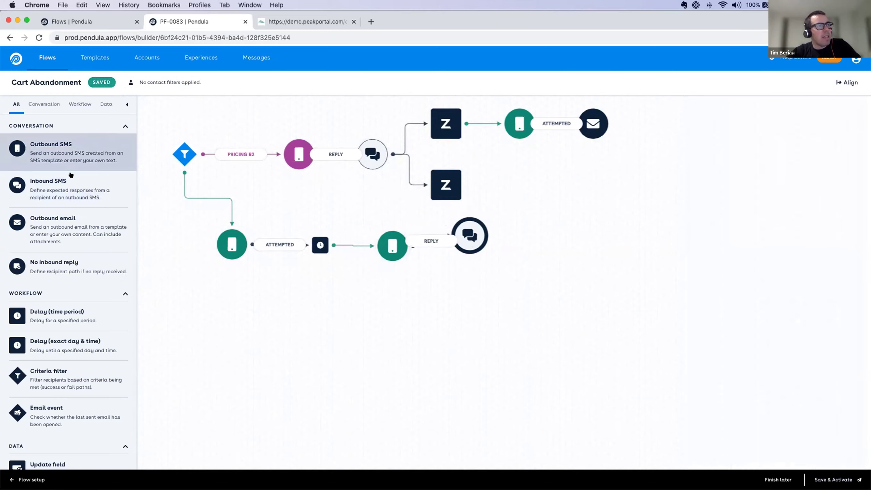
Add an outbound SMS after the keyword reply on the success path using the Callback Template and save it
left_click_drag(75, 153, 182, 183)
scroll(63, 310, "down", 2)
scroll(67, 192, "up", 2)
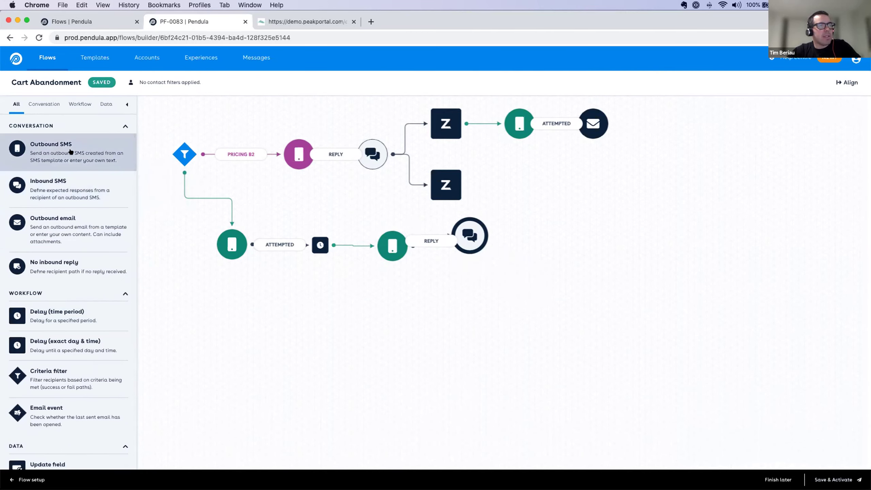
left_click_drag(70, 151, 527, 218)
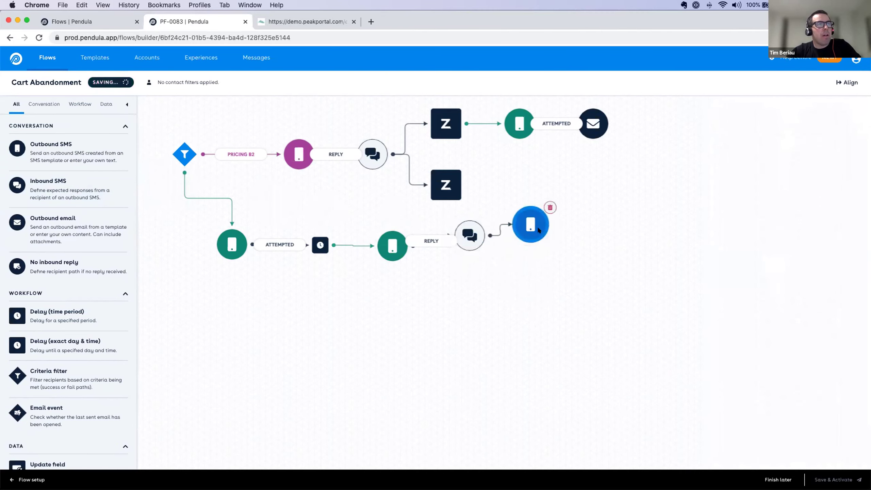
left_click(764, 138)
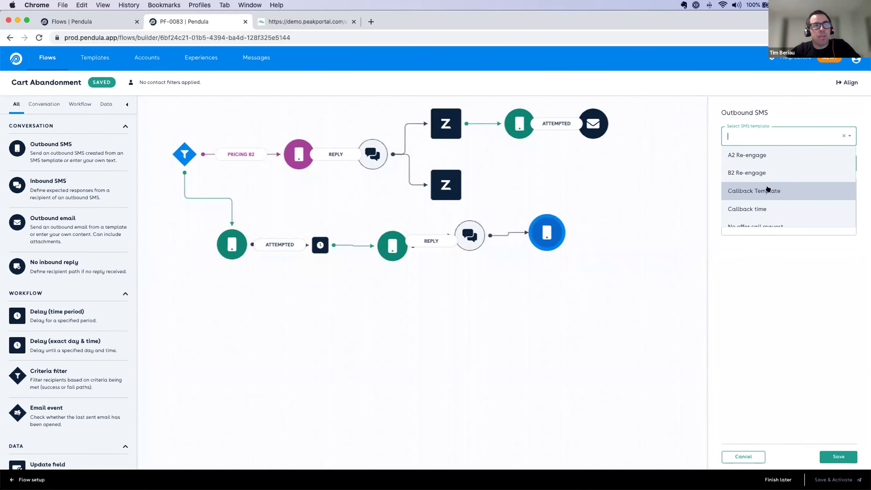
left_click(768, 190)
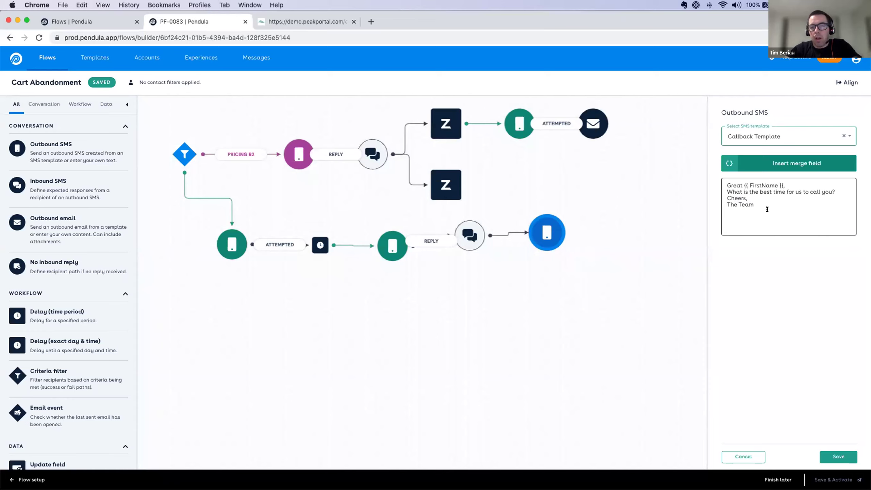
left_click(836, 456)
Add an inbound SMS after the callback message, set it to accept any reply, and save it
left_click_drag(54, 182, 630, 223)
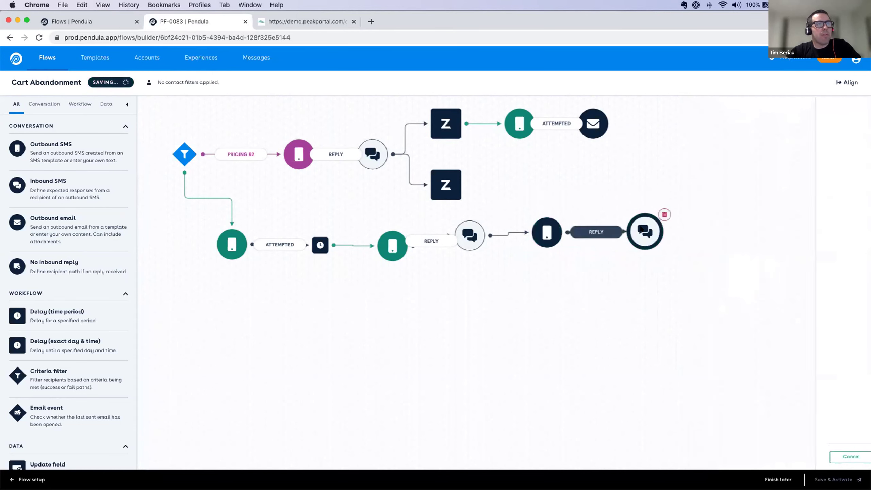
left_click(641, 229)
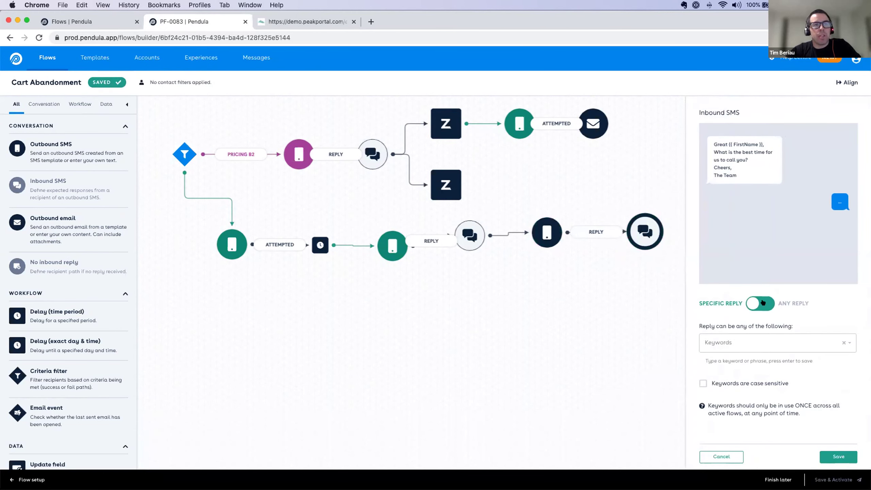
left_click(763, 303)
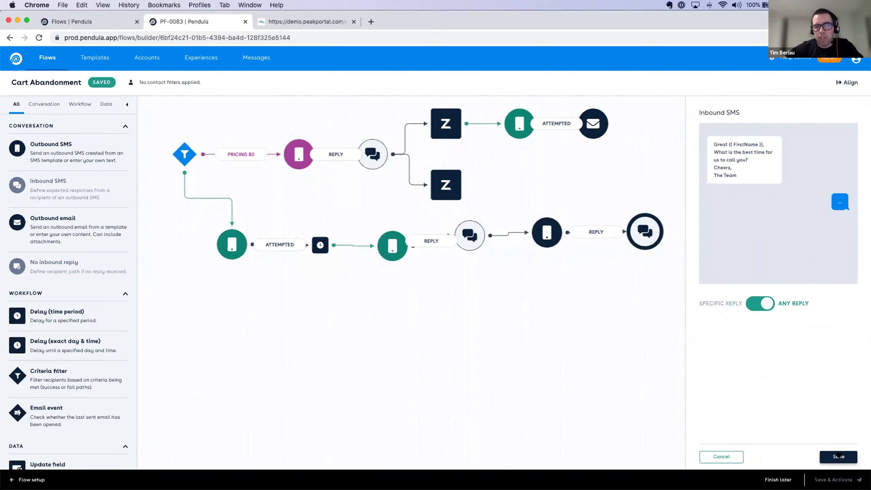
left_click(838, 456)
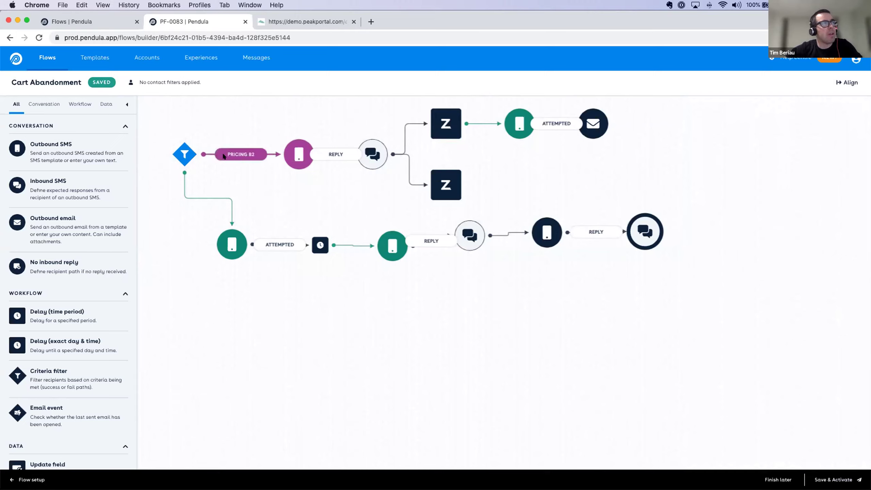
Review the Pricing B2 path's type, its outbound offer SMS and the reply keywords of the inbound SMS that follows
mouse_move(183, 155)
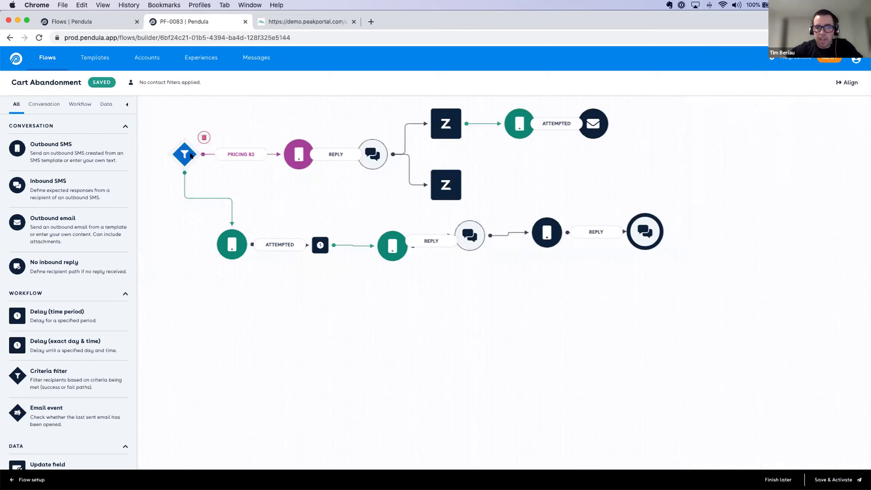
left_click(248, 155)
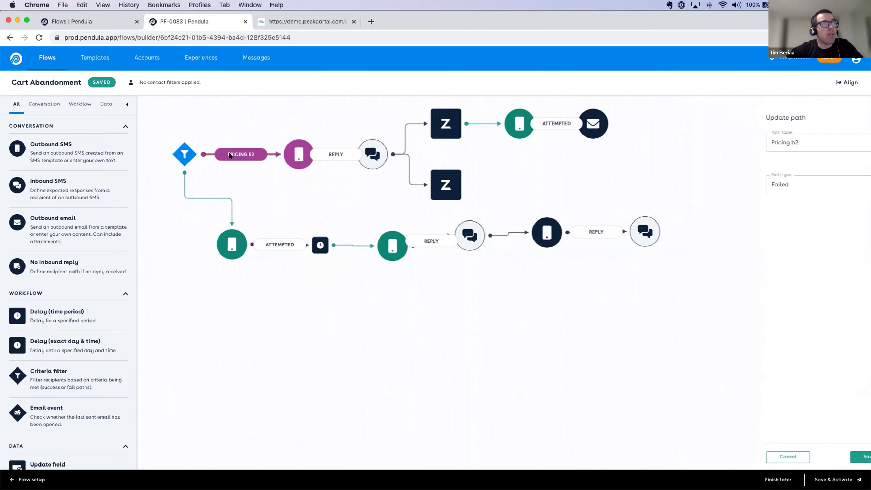
left_click(295, 151)
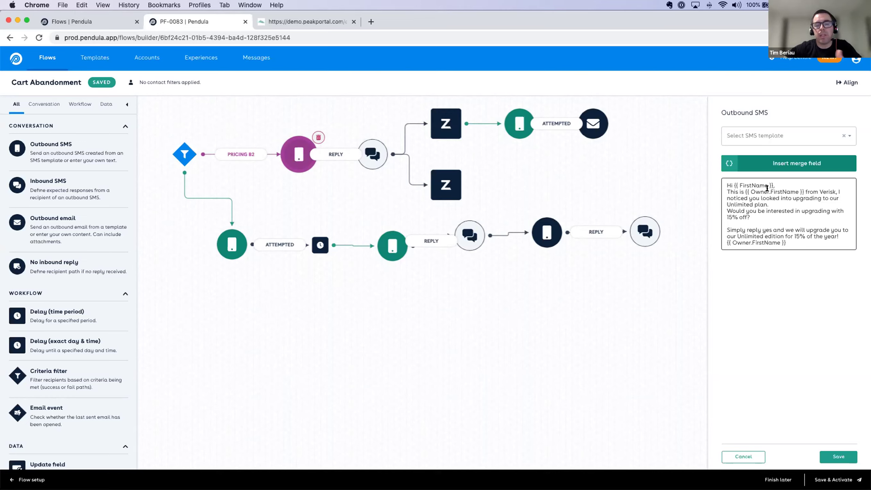
left_click(833, 456)
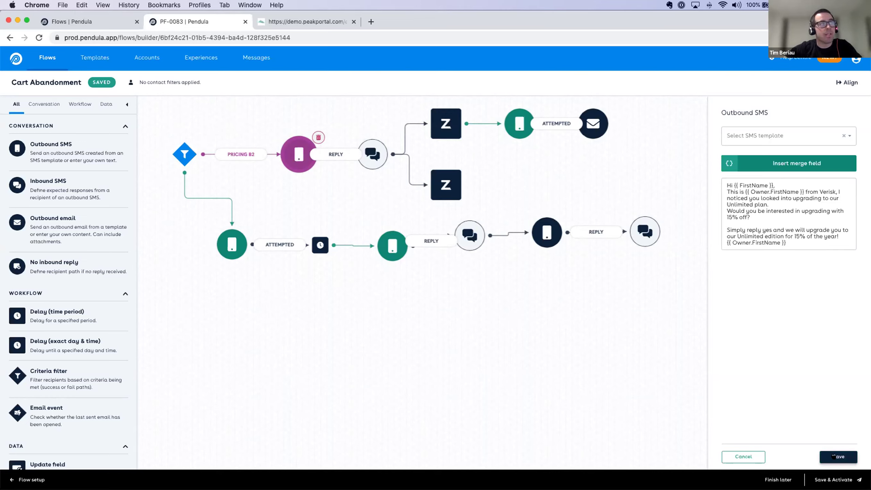
left_click(372, 154)
left_click(772, 343)
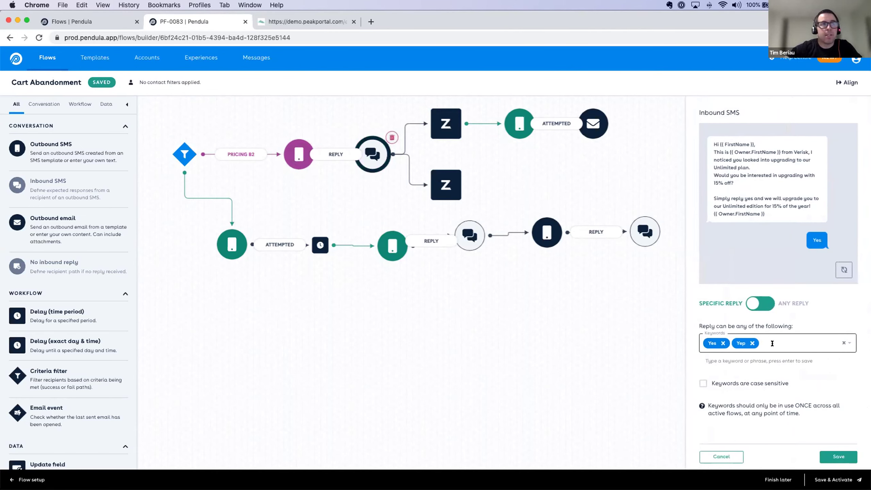
left_click(831, 457)
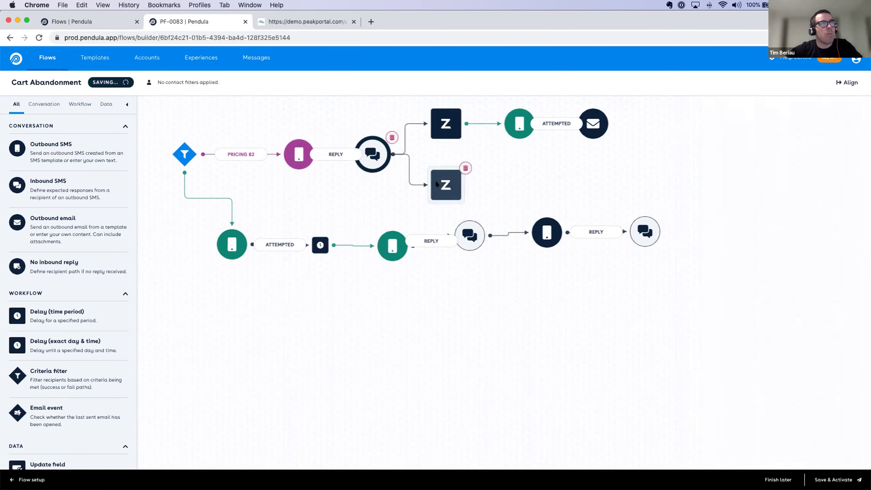
Review the Zuora actions that remove and add a product rate plan, checking their plans and date formulas
left_click(439, 185)
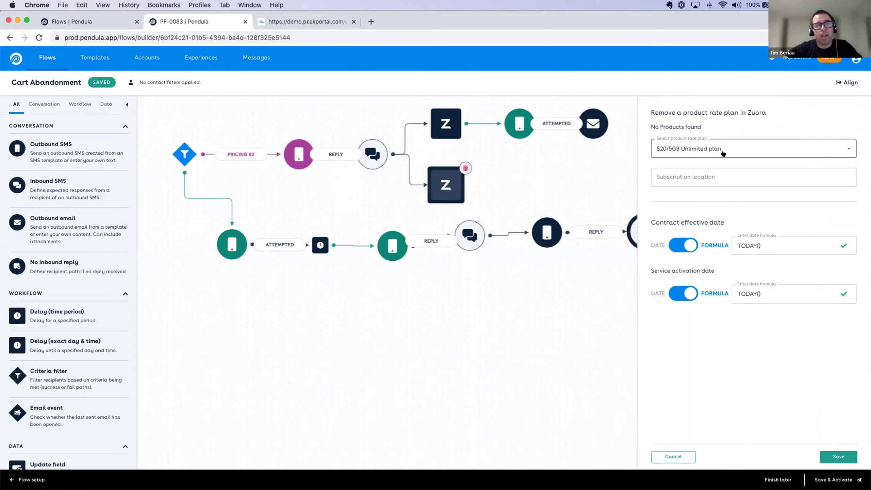
left_click(745, 246)
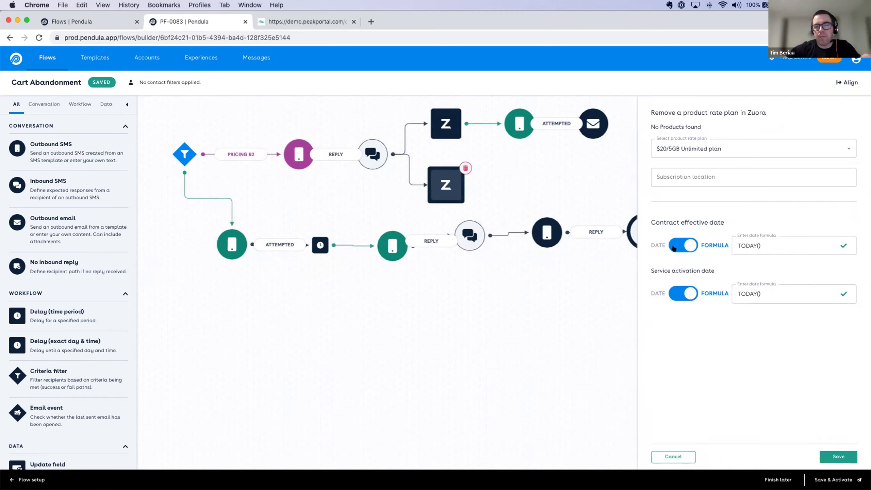
left_click(837, 456)
left_click(445, 119)
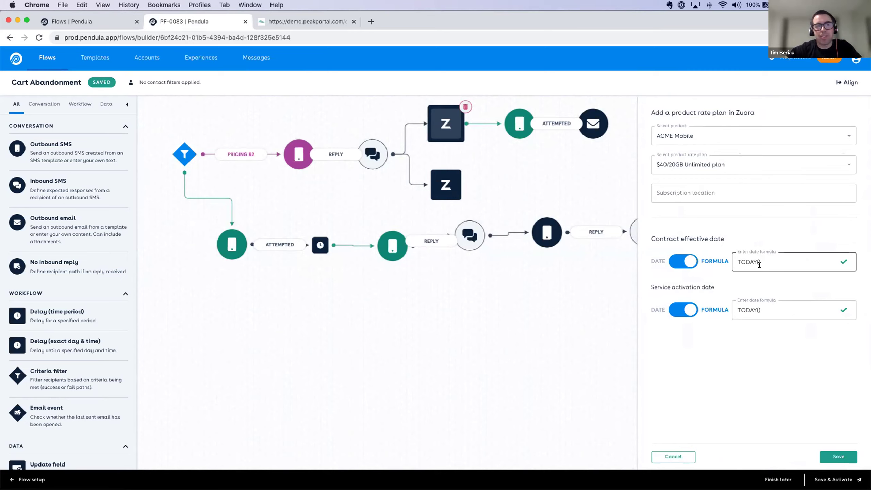
left_click(838, 456)
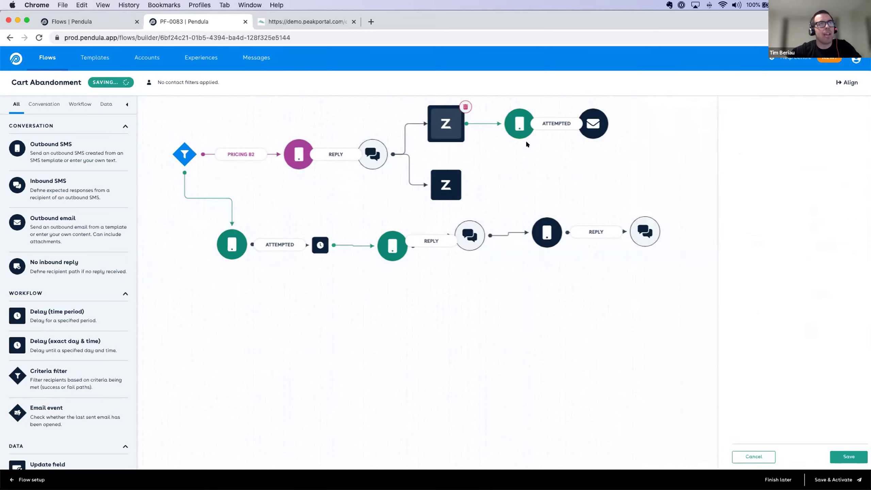
Add the owner's First Name merge field on a new line at the end of the upgrade confirmation SMS and save it
left_click(518, 130)
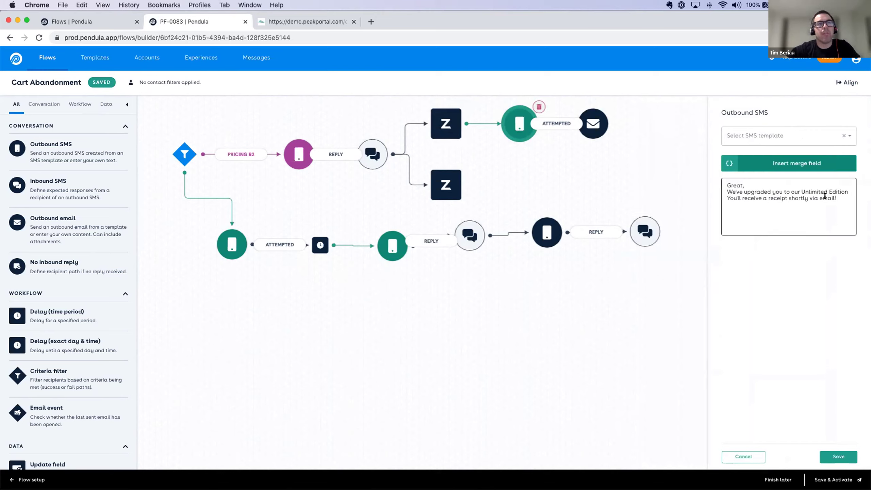
left_click(838, 200)
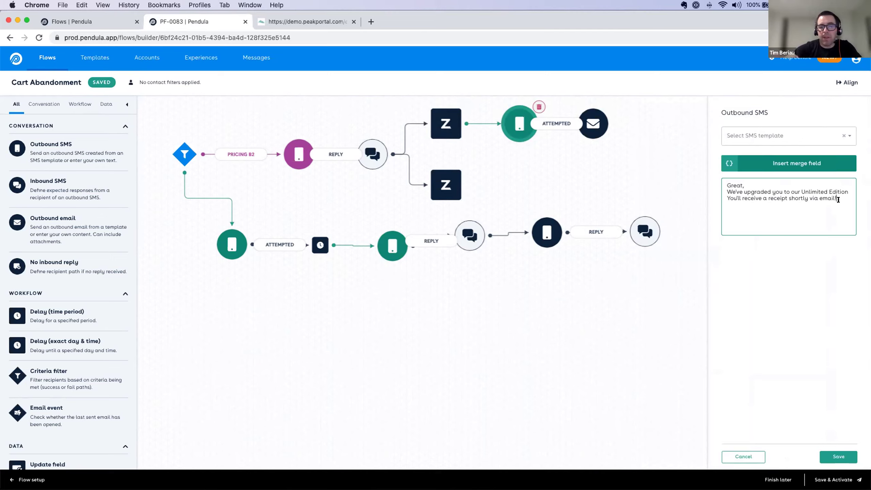
key("Return")
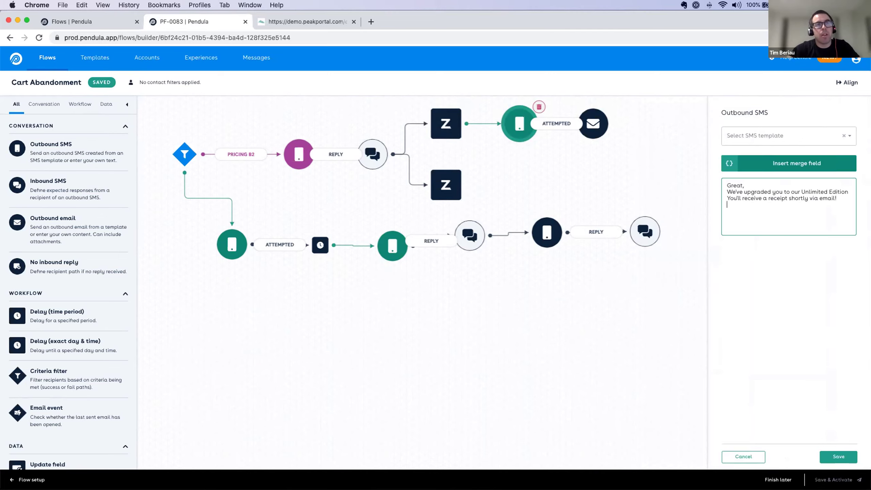
left_click(793, 164)
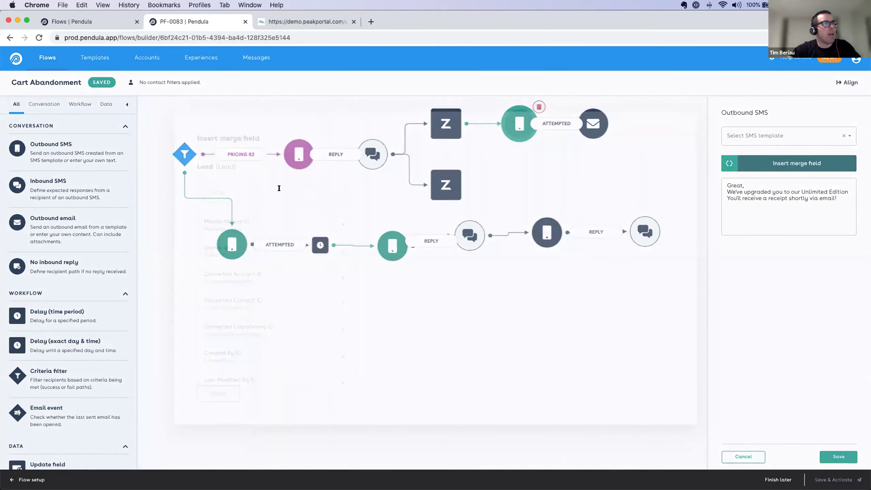
left_click(219, 248)
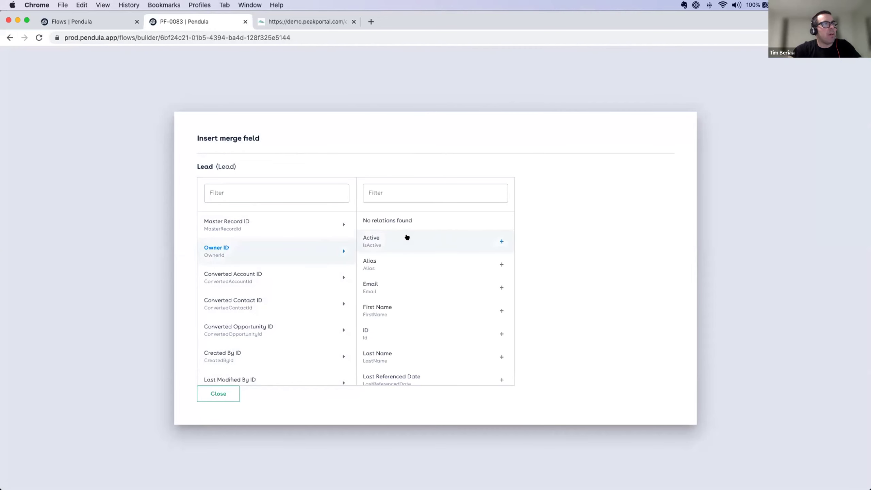
left_click(385, 308)
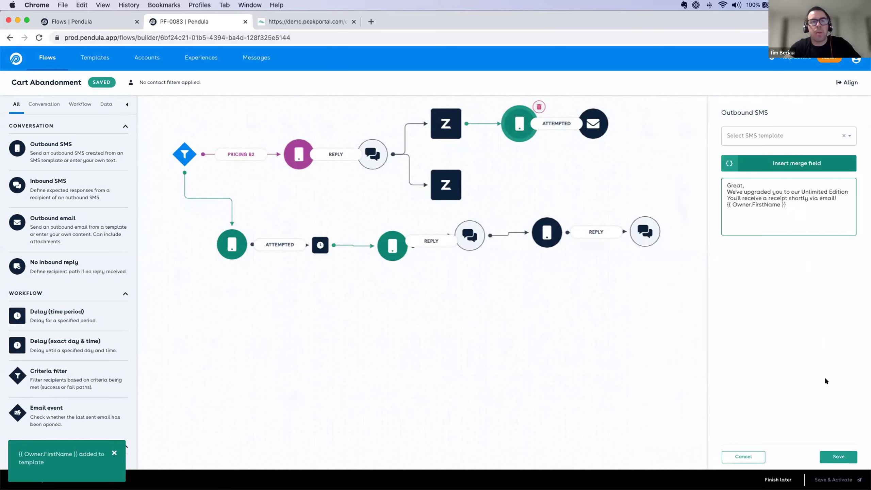
left_click(838, 456)
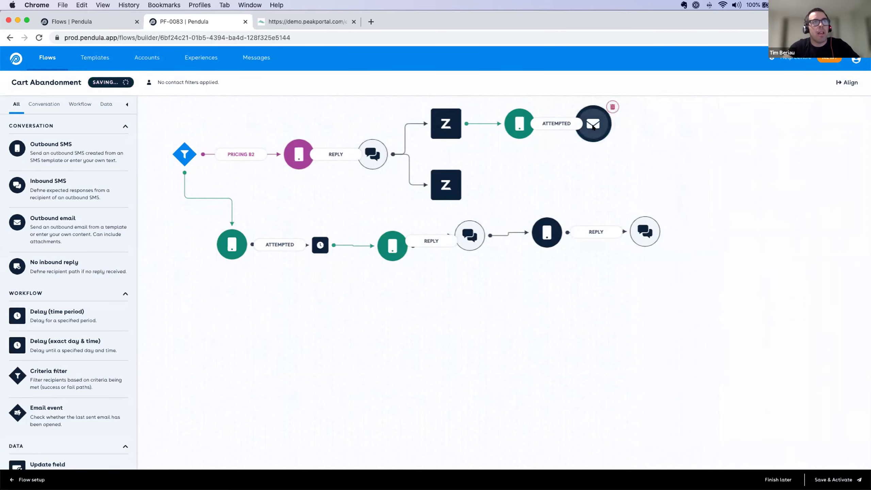
Review the outbound receipt email's content in the desktop, tablet and landscape phone previews, and close it by saving
left_click(593, 125)
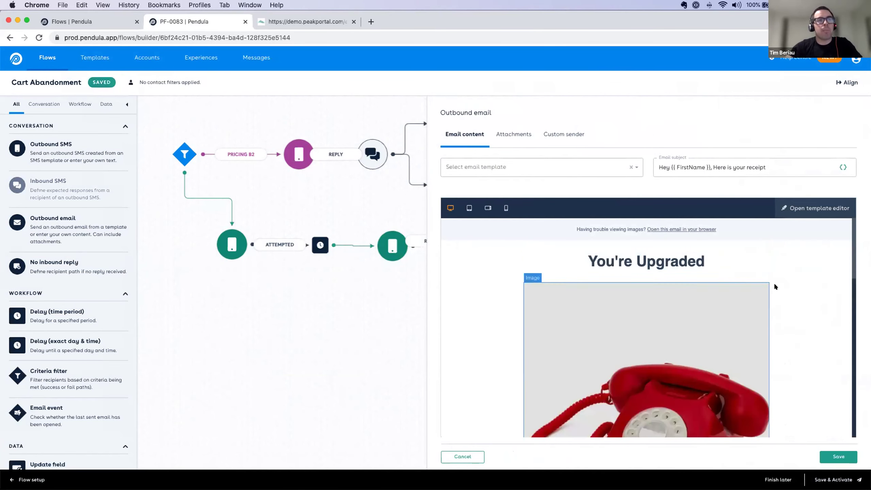
scroll(787, 286, "down", 2)
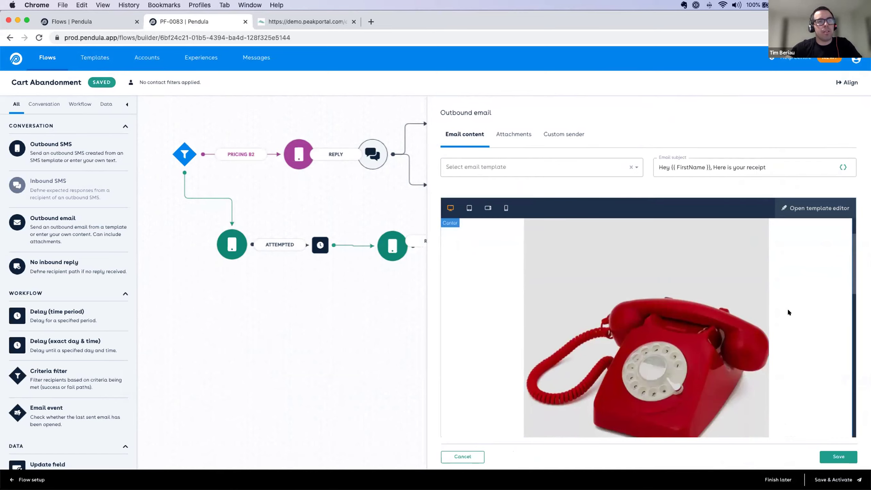
scroll(788, 312, "up", 2)
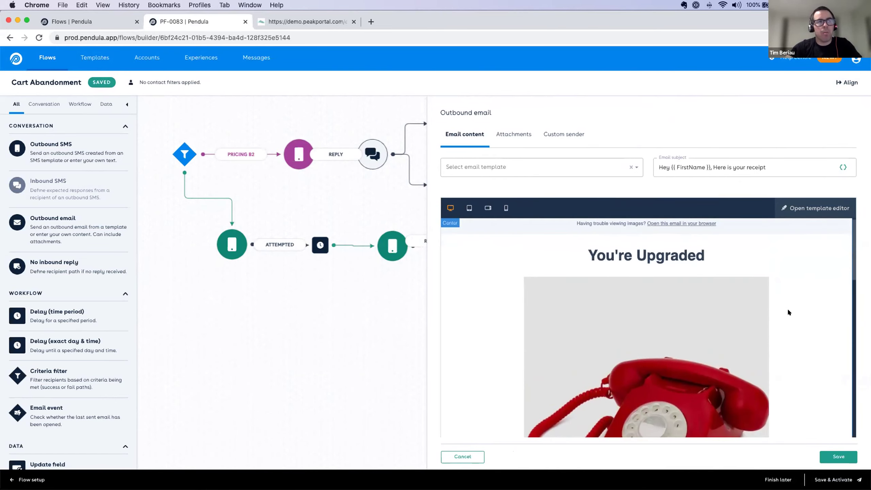
left_click(501, 134)
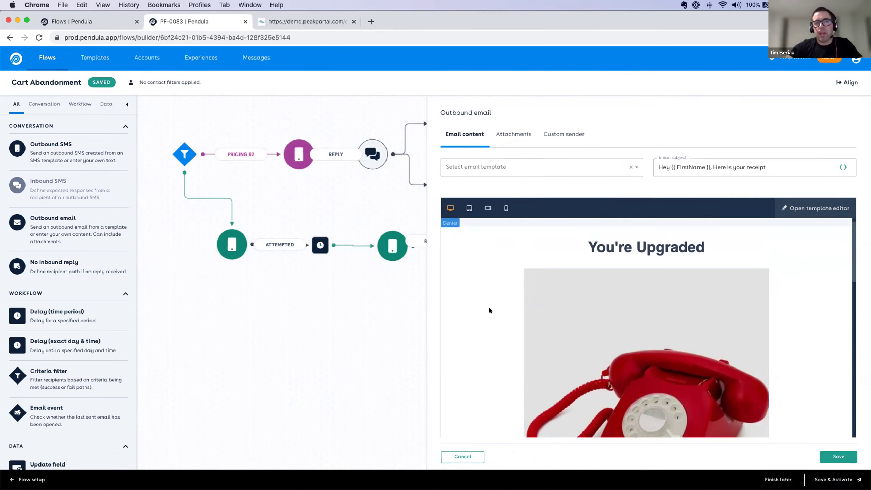
scroll(488, 306, "down", 2)
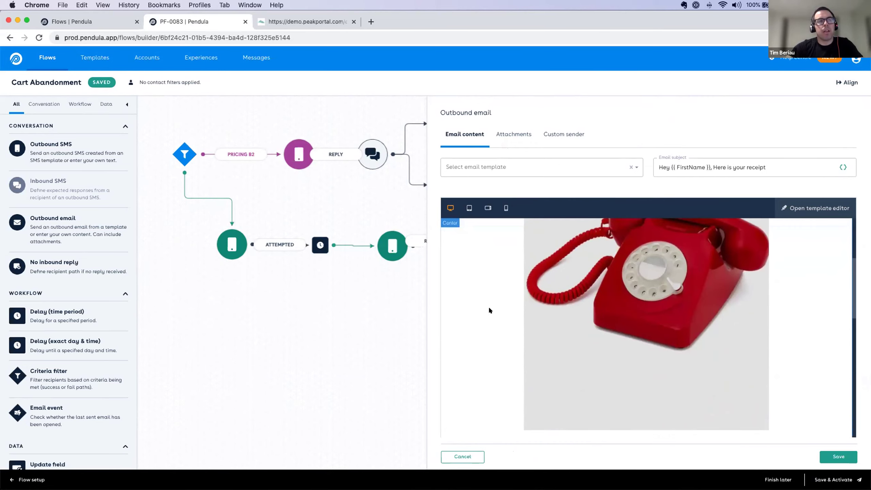
scroll(488, 310, "up", 2)
left_click(469, 208)
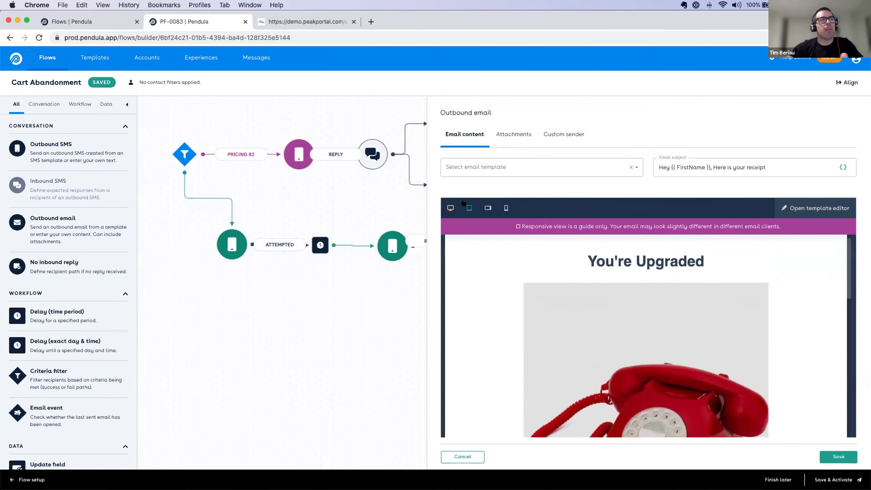
left_click(485, 208)
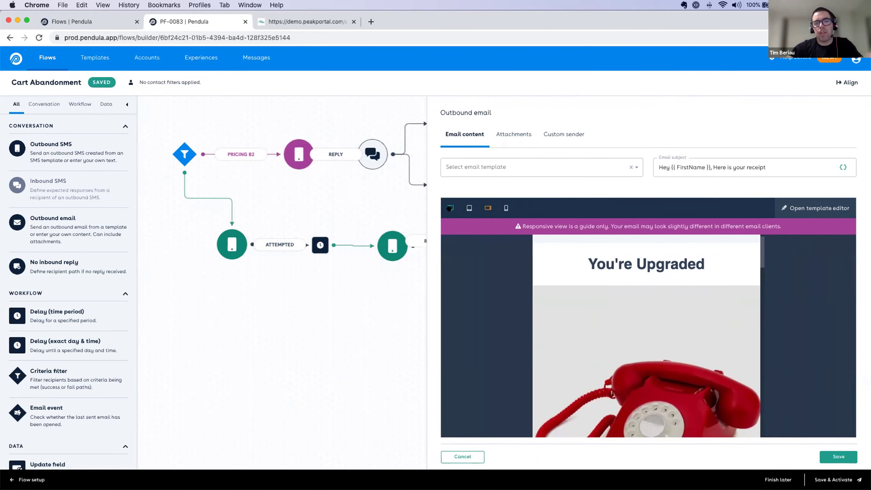
left_click(450, 208)
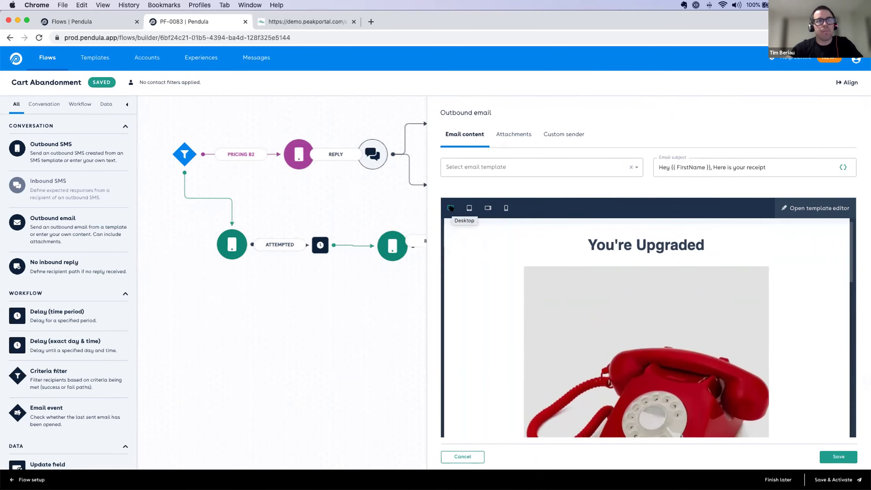
left_click(832, 460)
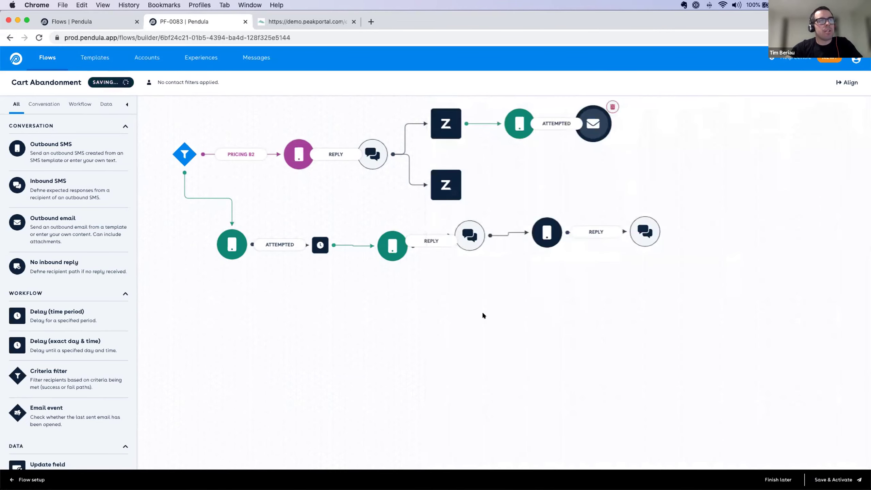